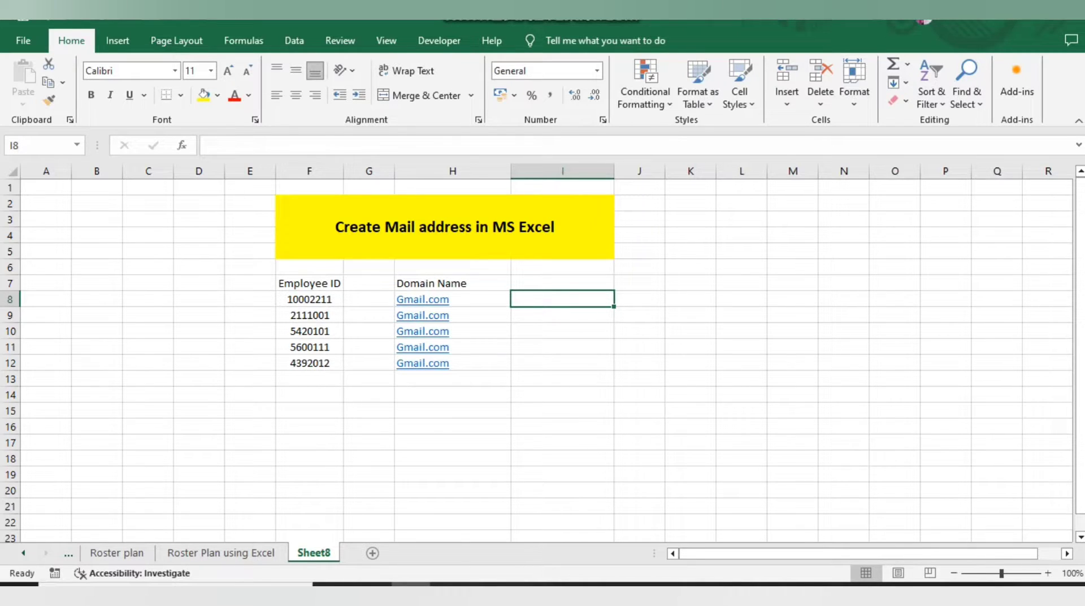
# Try joining the first employee ID and its domain in I8 with =F8&H8, and clear the cell
pyautogui.write('=')
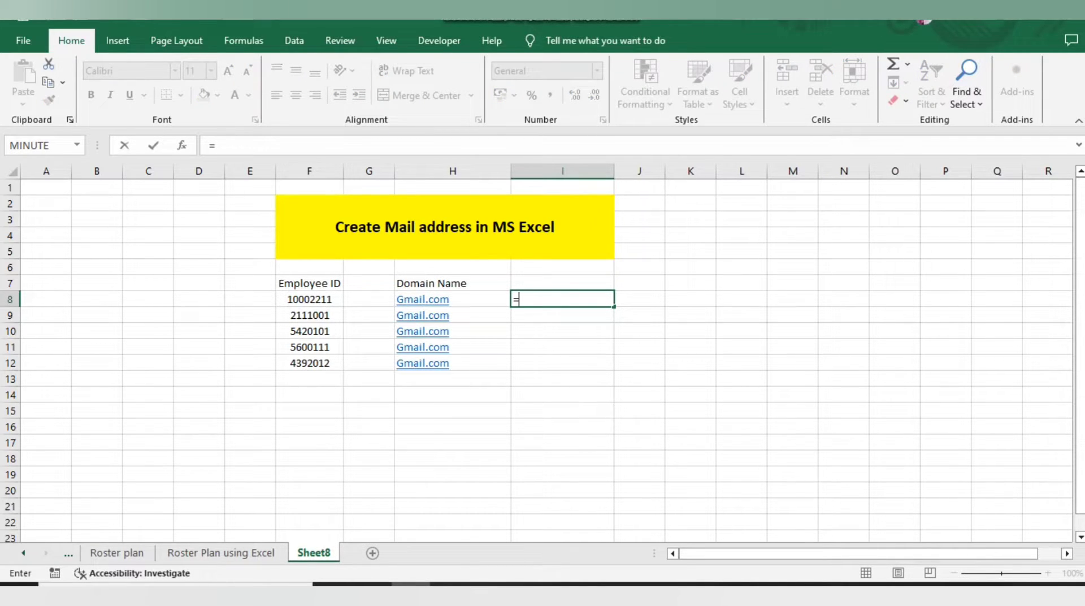
pyautogui.press('Left')
pyautogui.press('Left')
pyautogui.press('Left')
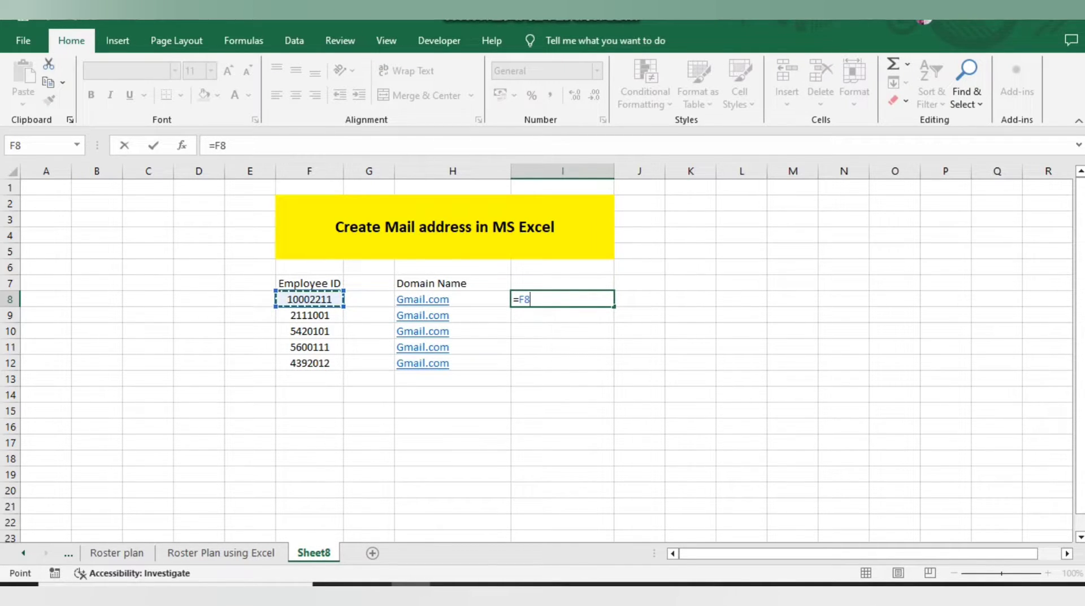
pyautogui.write('&')
pyautogui.press('Left')
pyautogui.press('Left')
pyautogui.press('Right')
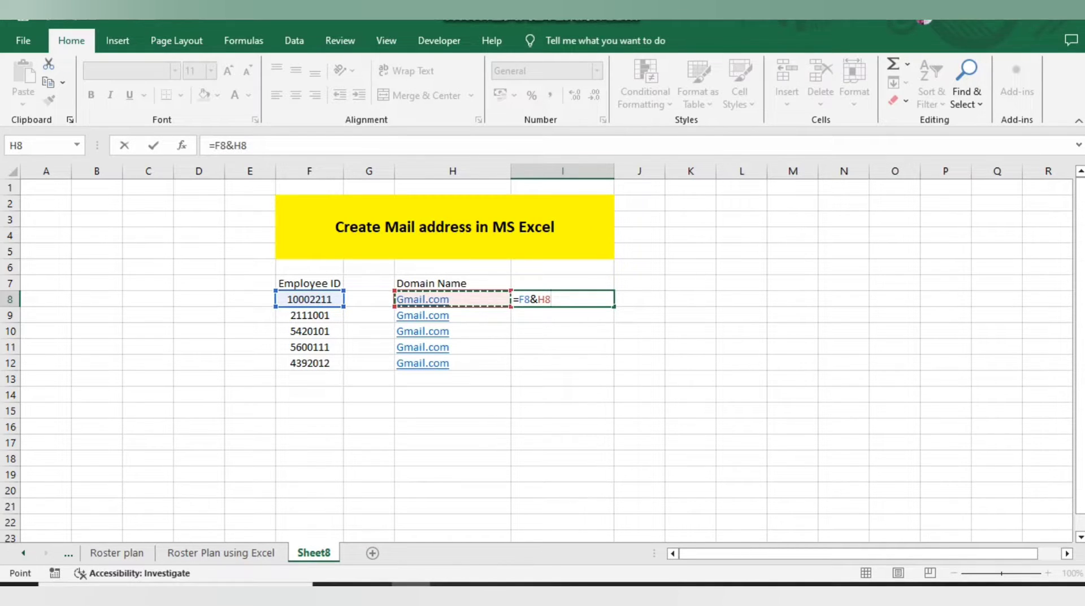
pyautogui.hotkey('ctrl', 'Return')
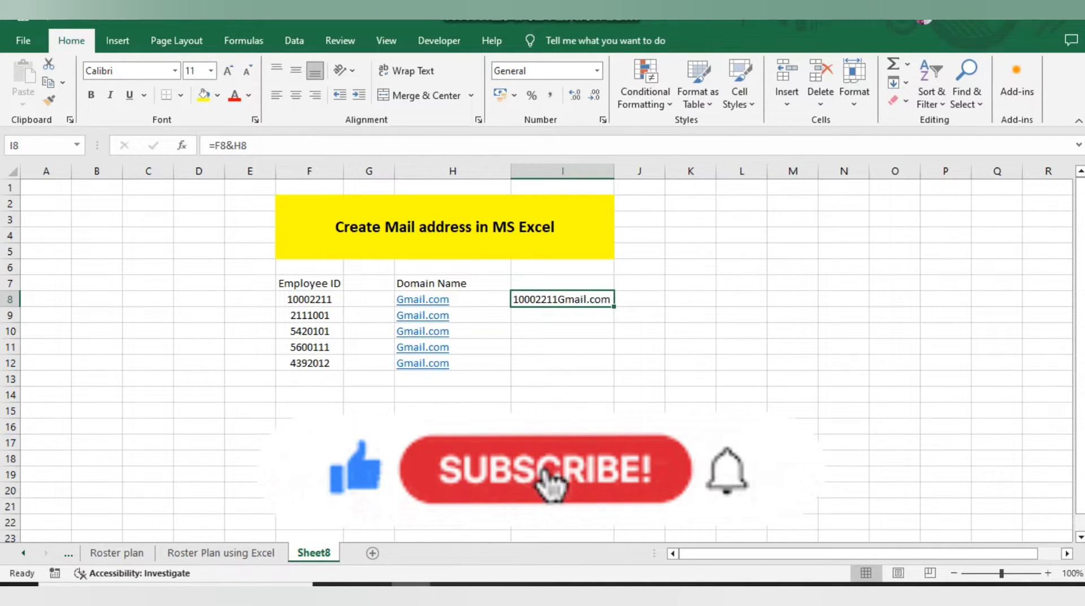
pyautogui.press('Delete')
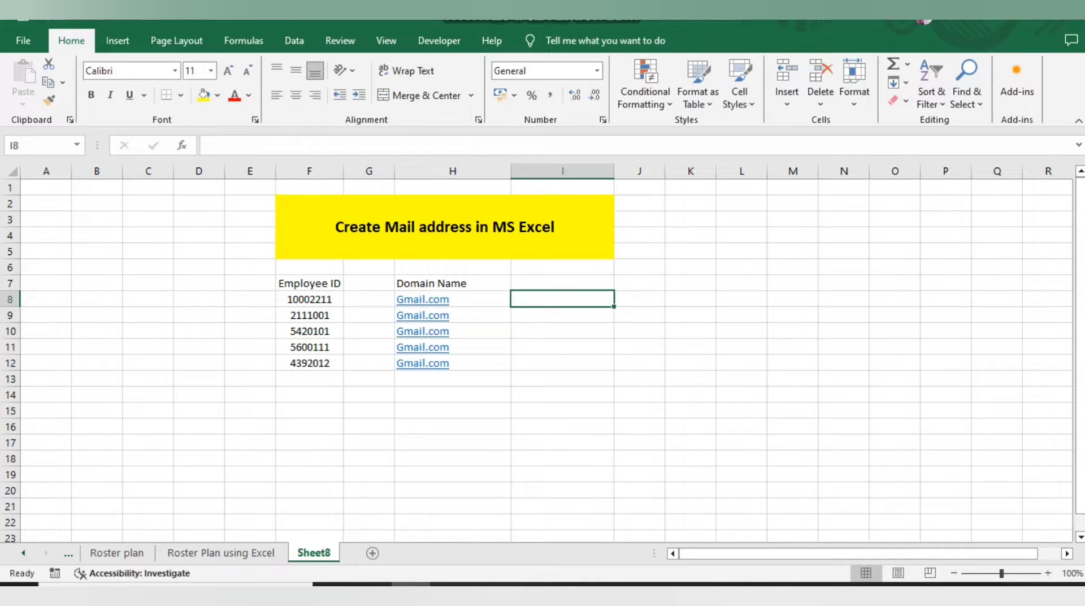
# Build the first mail address in I8 with the formula =F8&"@"&H8
pyautogui.write('=')
pyautogui.press('Left')
pyautogui.press('Left')
pyautogui.press('Left')
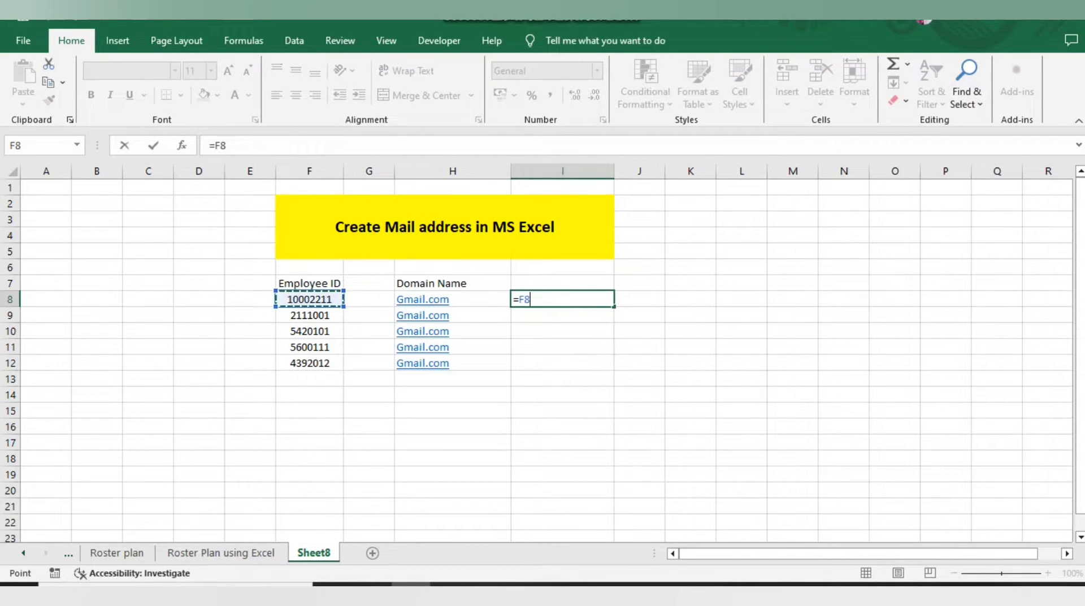
pyautogui.write('&"')
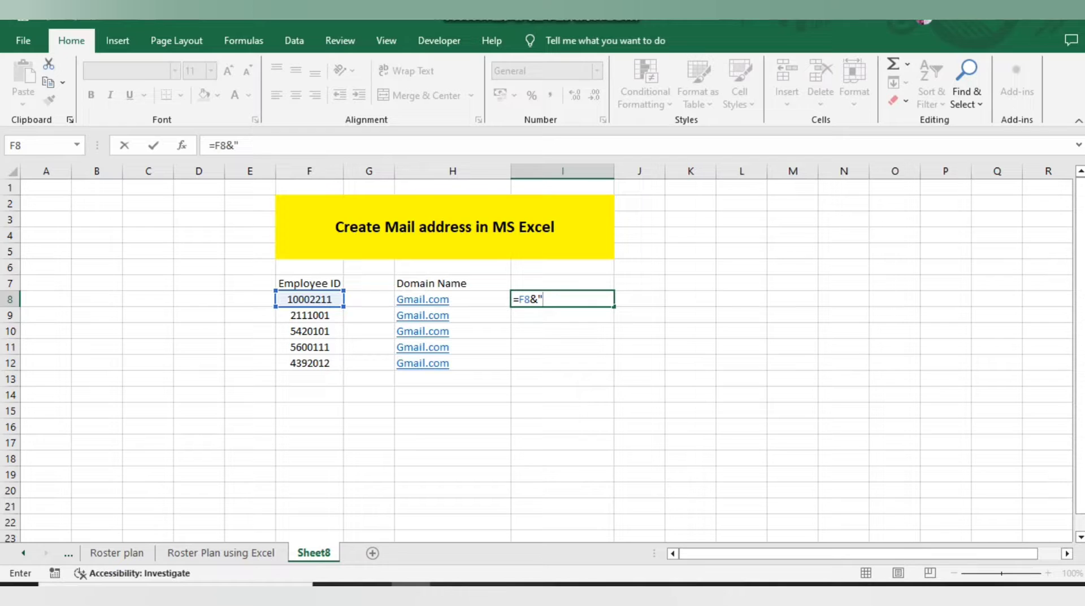
pyautogui.write('@"&')
pyautogui.press('Left')
pyautogui.press('Left')
pyautogui.press('Right')
pyautogui.press('Return')
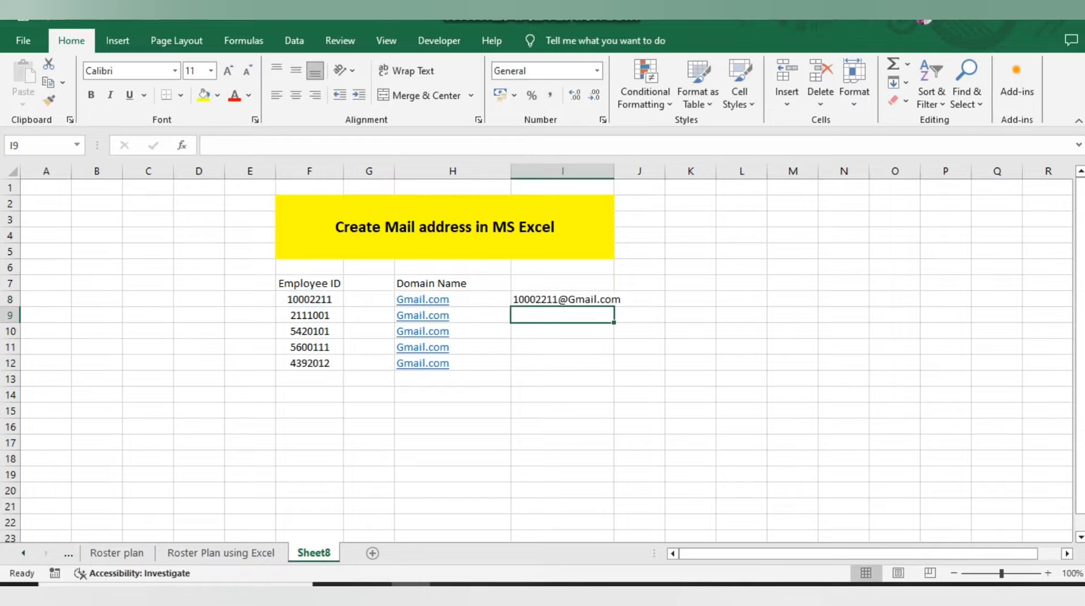
# Edit the formula in I8 to add a period before the @ sign, making it =F8&".@"&H8
pyautogui.click(616, 300)
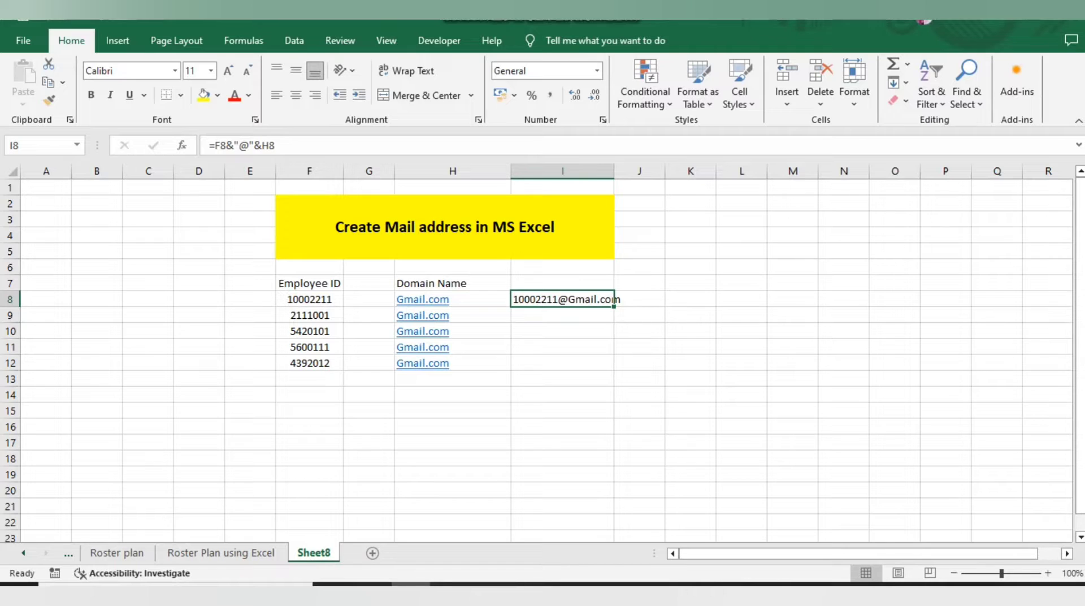
pyautogui.press('F2')
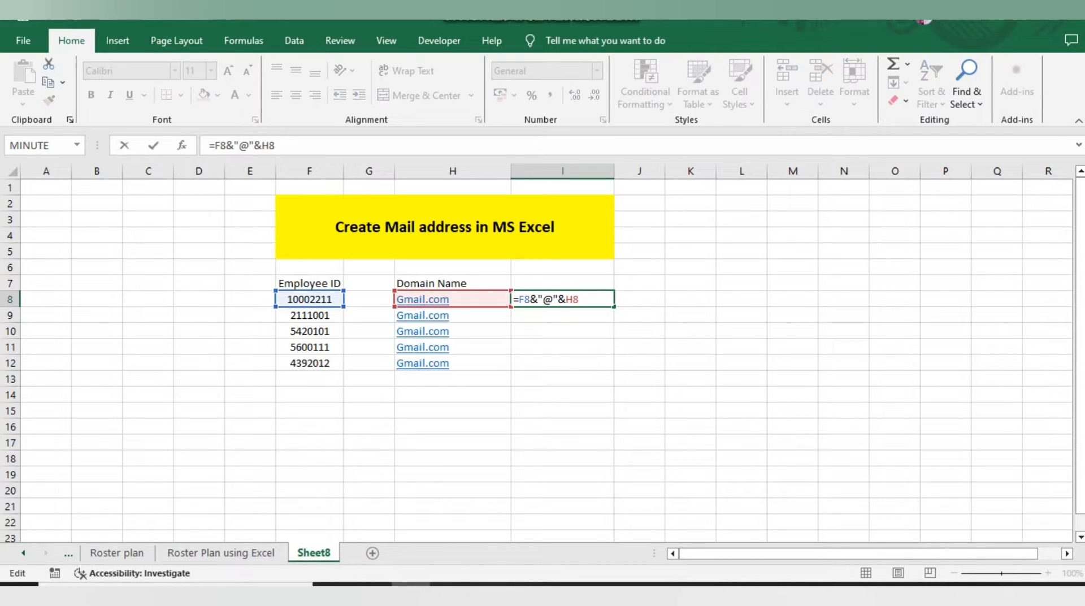
pyautogui.press('Left')
pyautogui.press('Left')
pyautogui.write('.')
pyautogui.press('Return')
pyautogui.press('Up')
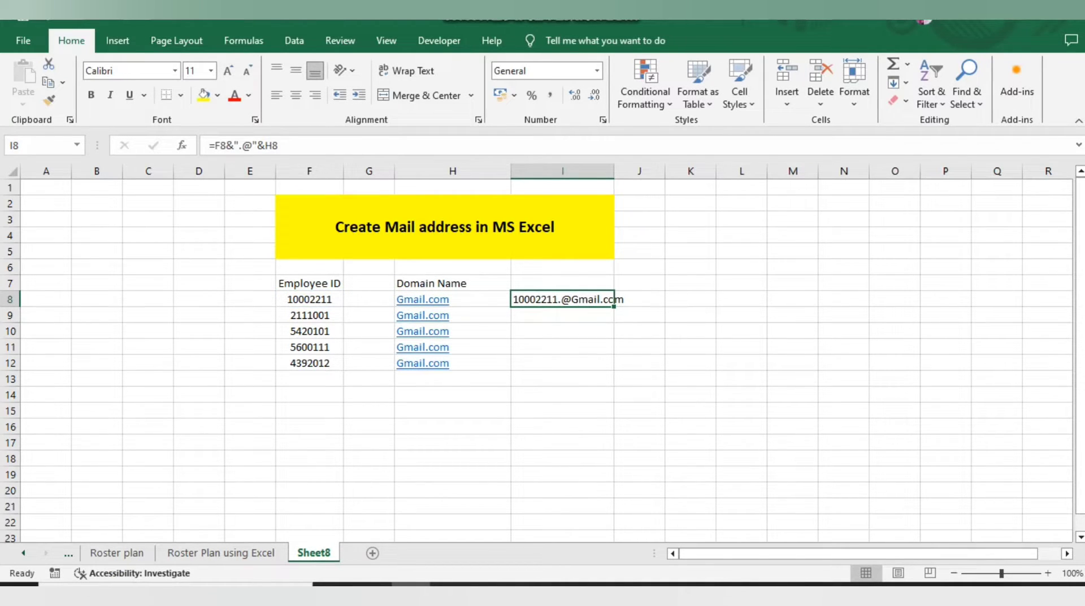
# Copy the mail address formula from I8 down through I12 for all the employee IDs
pyautogui.hotkey('ctrl', 'c')
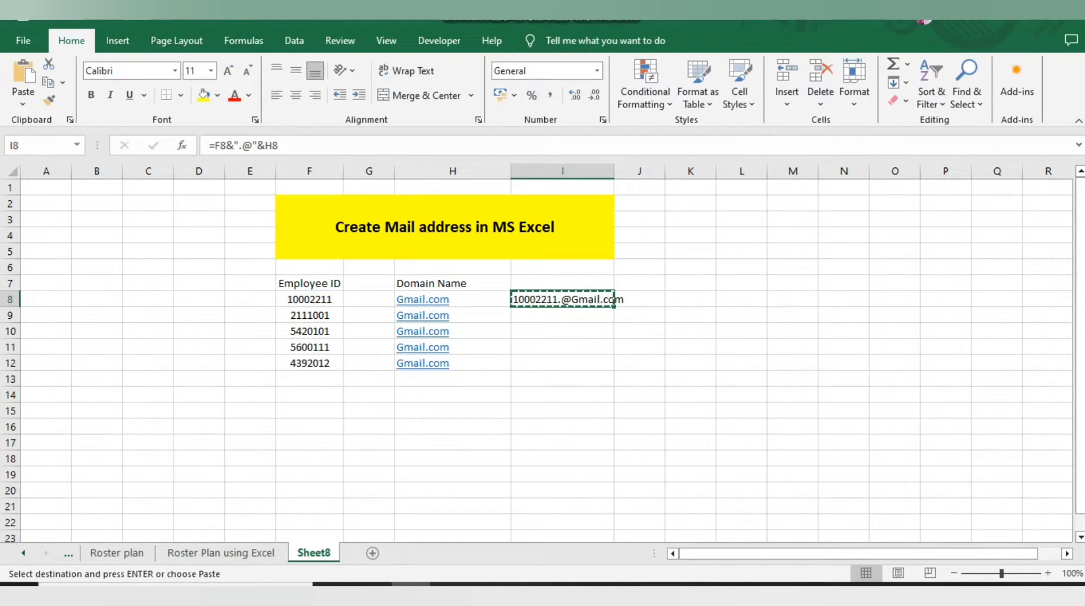
pyautogui.hotkey('shift', 'Down')
pyautogui.hotkey('shift', 'Down')
pyautogui.hotkey('shift', 'Down')
pyautogui.hotkey('shift', 'Down')
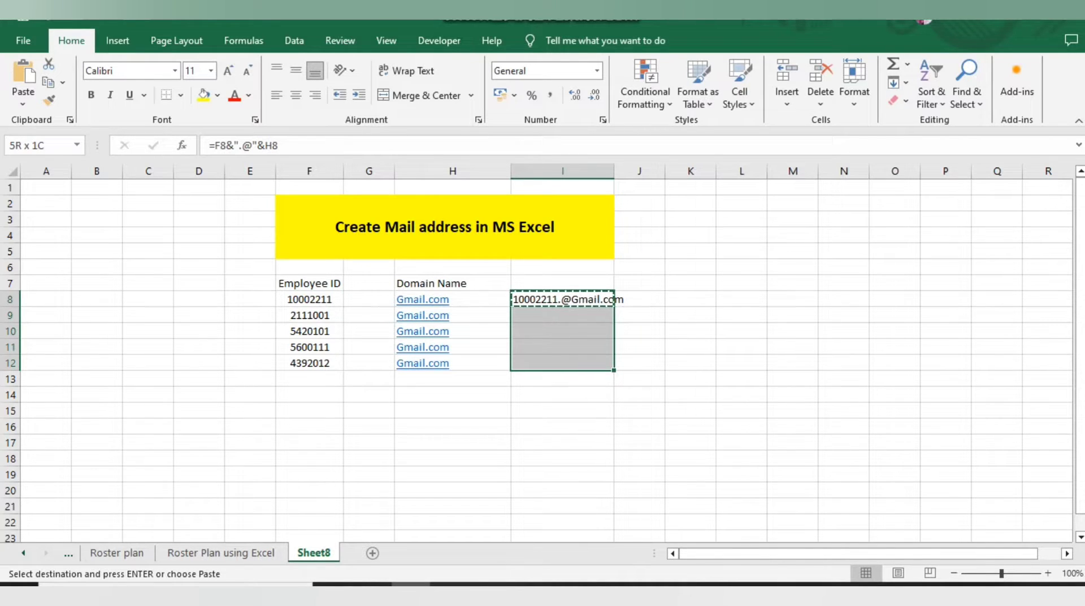
pyautogui.hotkey('ctrl', 'v')
pyautogui.press('Down')
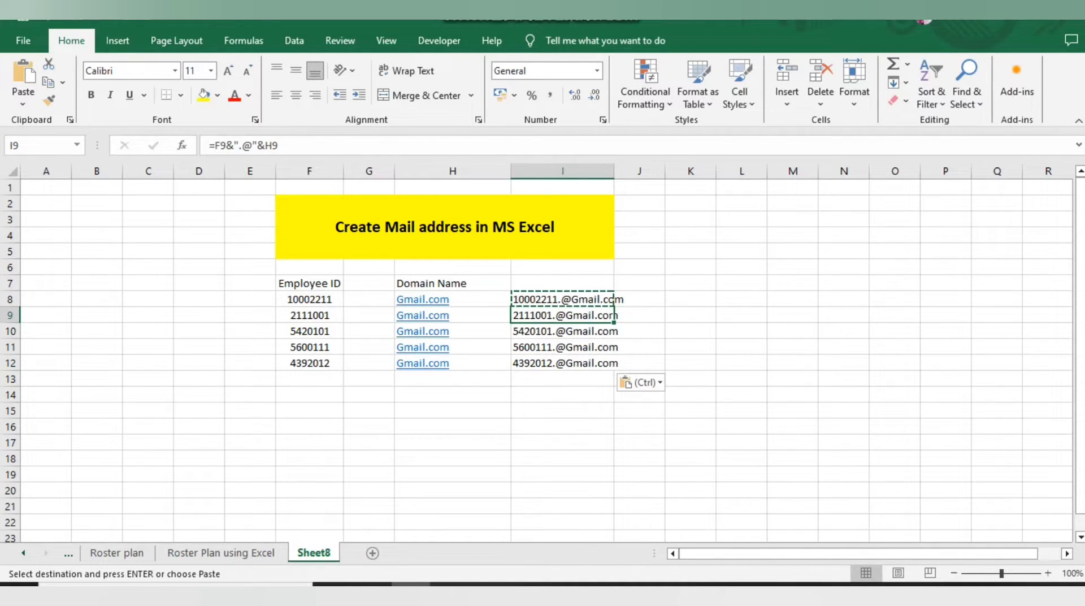
pyautogui.press('Up')
pyautogui.hotkey('shift', 'Down')
pyautogui.hotkey('shift', 'Down')
pyautogui.hotkey('shift', 'Down')
pyautogui.hotkey('shift', 'Down')
pyautogui.hotkey('ctrl', 'c')
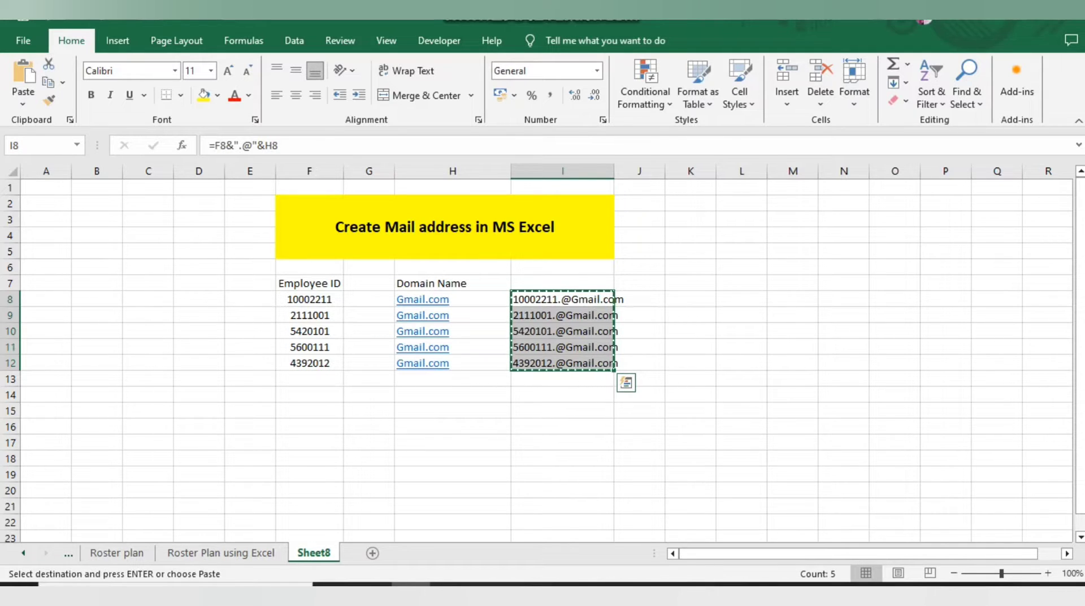
# Clear all the generated mail addresses from I8:I12
pyautogui.press('Tab')
pyautogui.press('Left')
pyautogui.press('Right')
pyautogui.press('Up')
pyautogui.hotkey('ctrl', 'shift', 'Down')
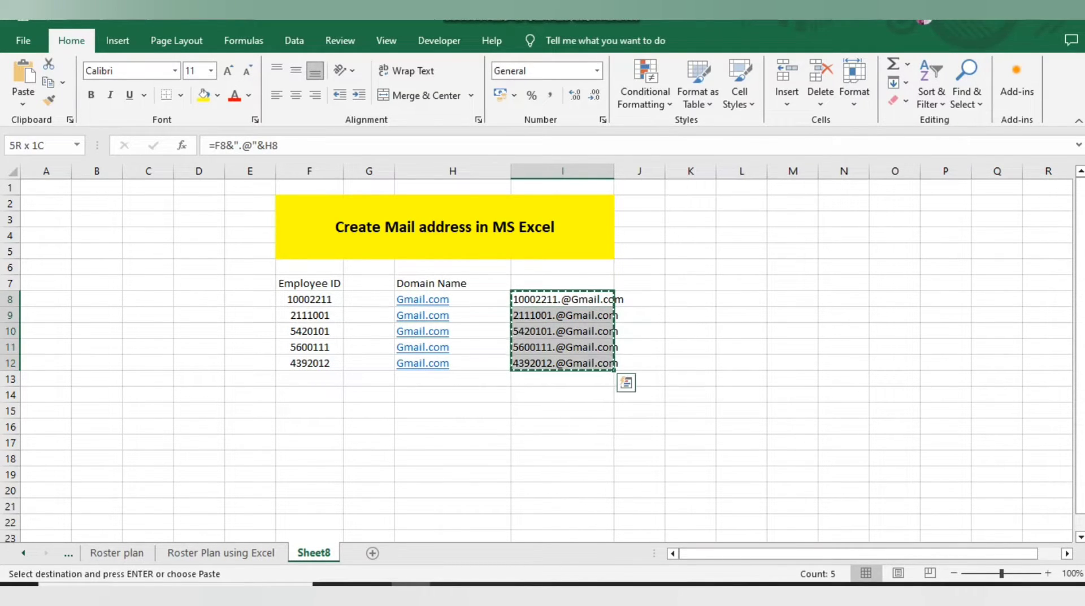
pyautogui.press('BackSpace')
pyautogui.press('Left')
pyautogui.press('Right')
pyautogui.press('Down')
pyautogui.hotkey('ctrl', 'shift', 'Down')
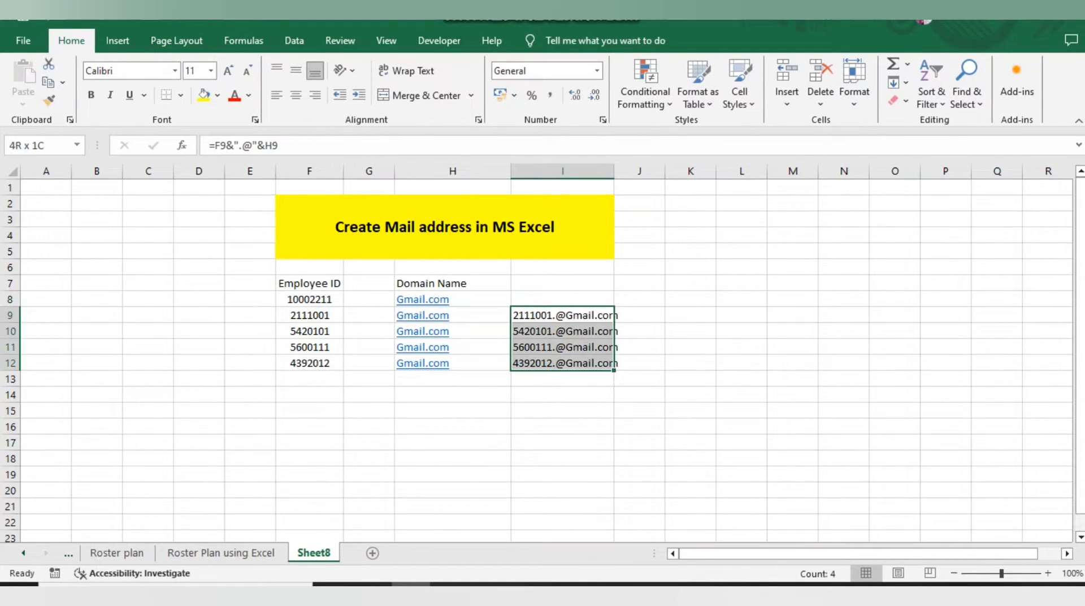
pyautogui.press('Delete')
# Delete the domain entries in H8:H12 and the Domain Name heading in H7
pyautogui.press('Left')
pyautogui.press('Up')
pyautogui.hotkey('ctrl', 'shift', 'Down')
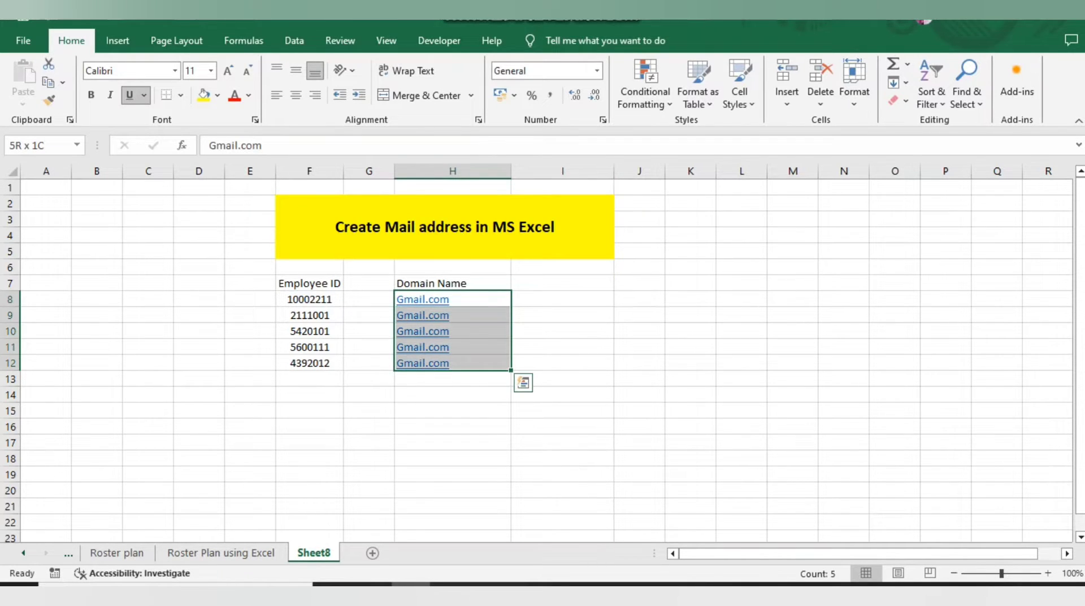
pyautogui.press('Delete')
pyautogui.press('Left')
pyautogui.press('Up')
pyautogui.press('Right')
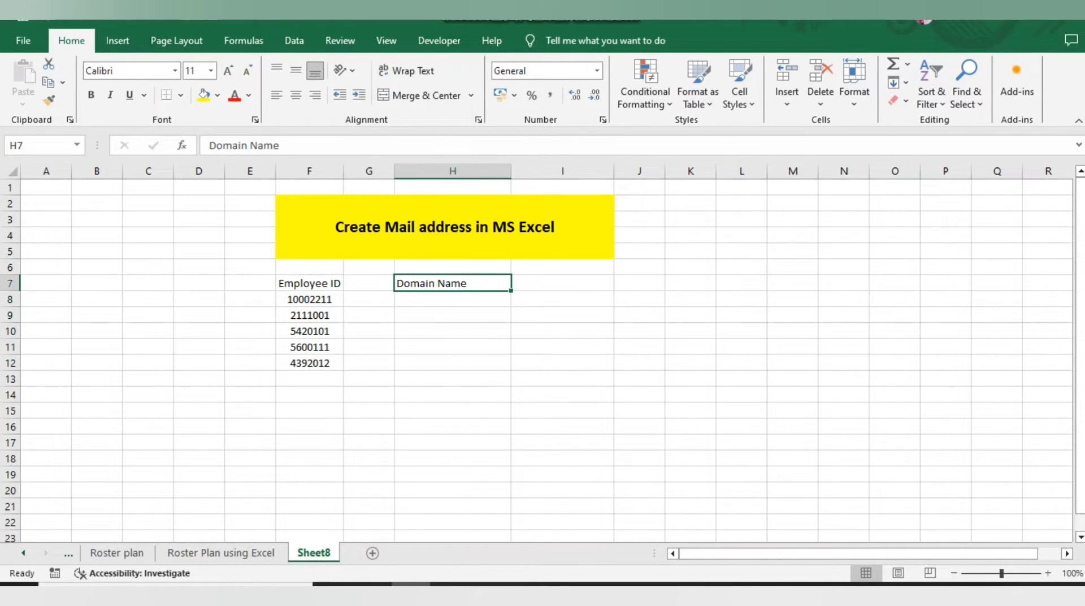
pyautogui.press('Delete')
# Merge and center E8:E10 beside the first three employee IDs and enter Vendor in the merged cell
pyautogui.press('Left')
pyautogui.press('Left')
pyautogui.press('Left')
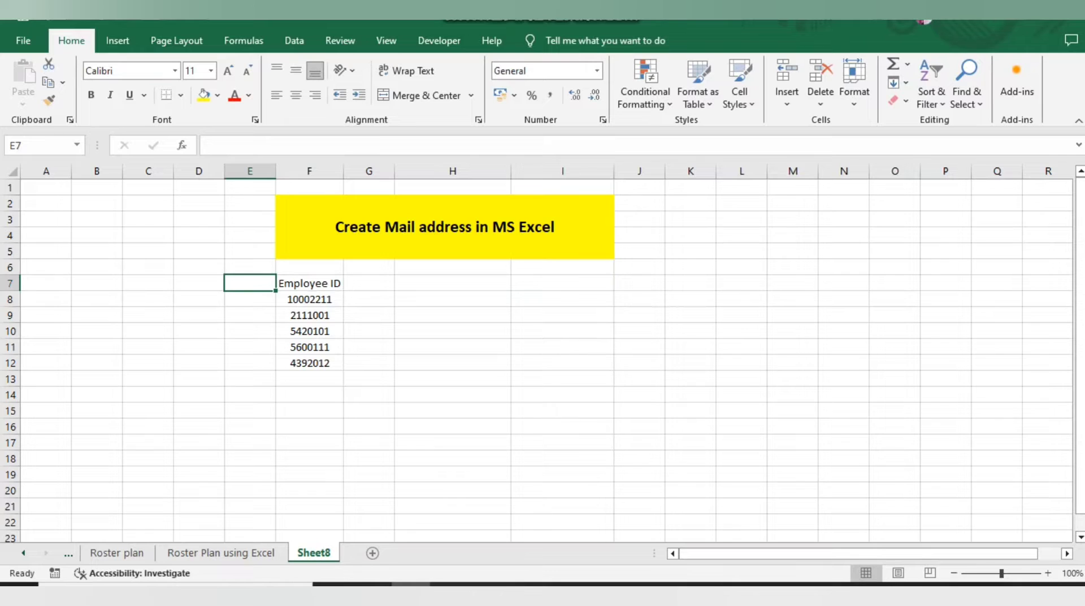
pyautogui.press('Down')
pyautogui.hotkey('shift', 'Down')
pyautogui.hotkey('shift', 'Down')
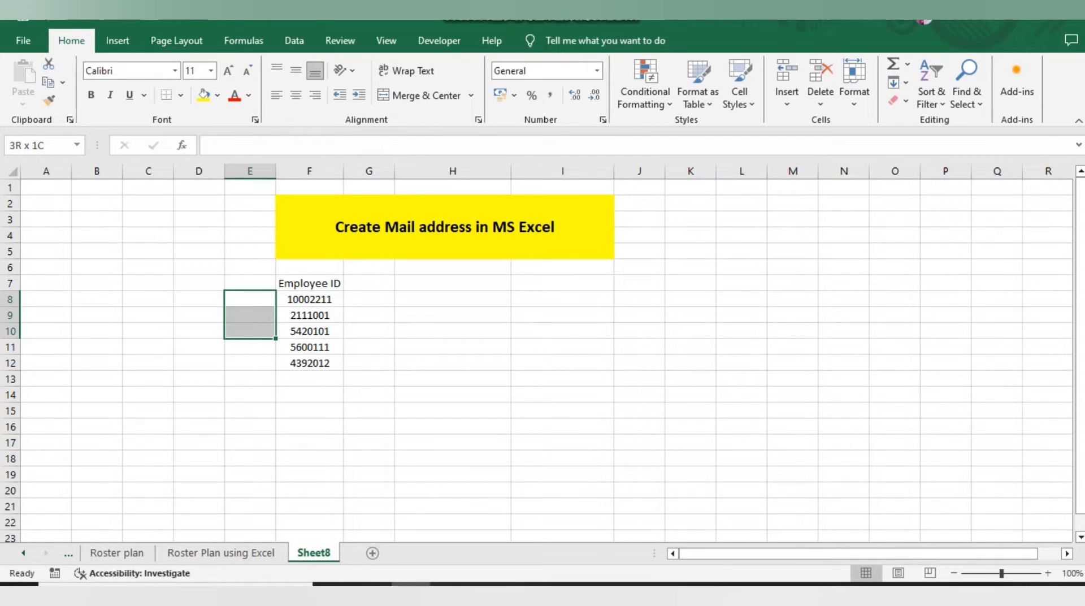
pyautogui.click(418, 95)
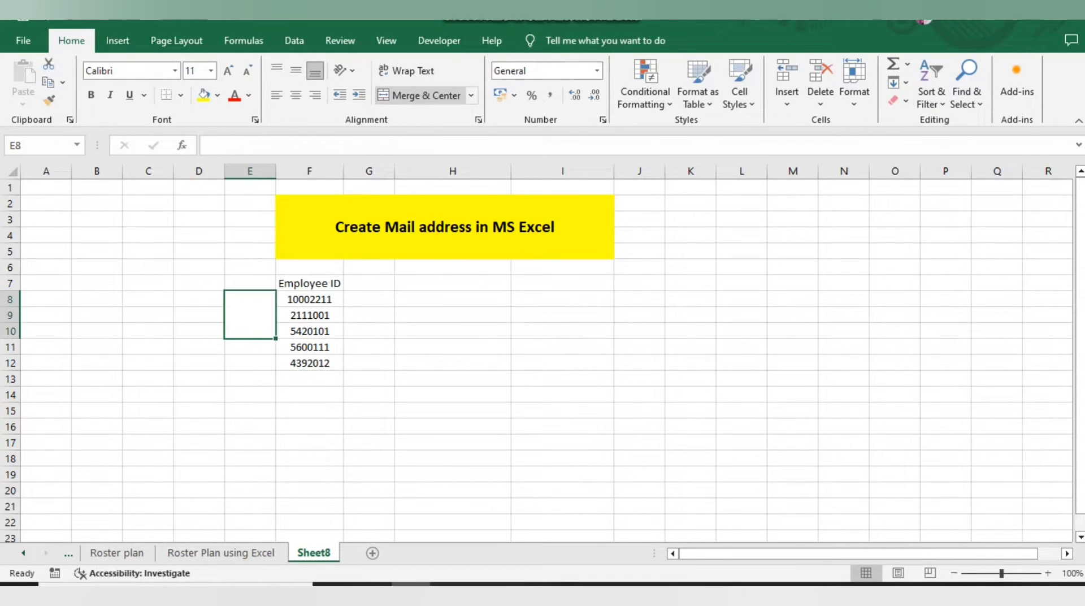
pyautogui.write('B')
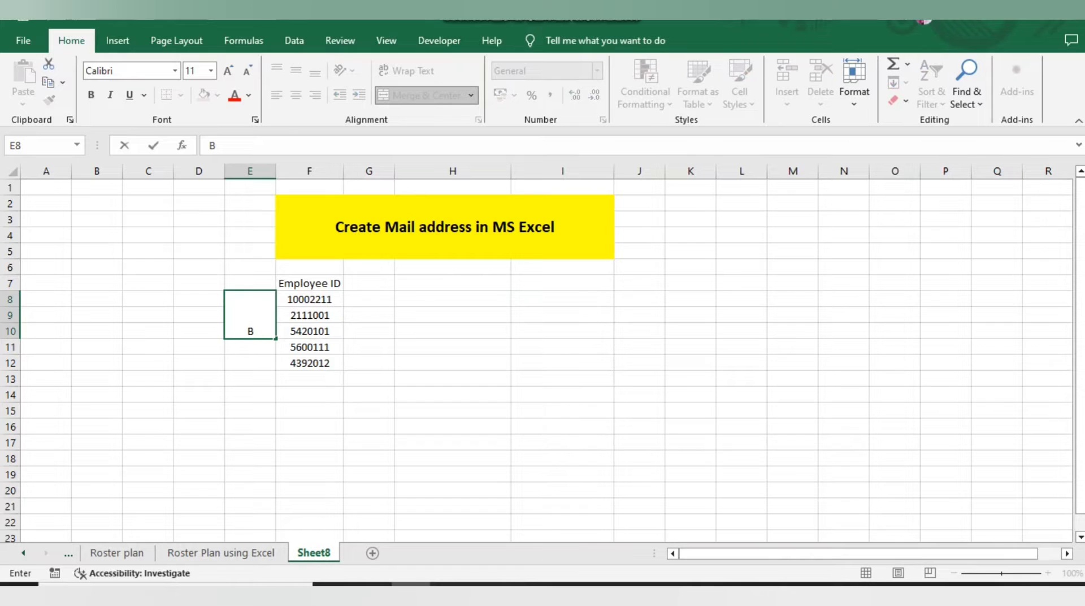
pyautogui.press('BackSpace')
pyautogui.write('Vendor')
pyautogui.hotkey('ctrl', 'Return')
# Merge and center E11:E12 beside the last two employee IDs and enter Vendor in the merged cell
pyautogui.press('Right')
pyautogui.press('Down')
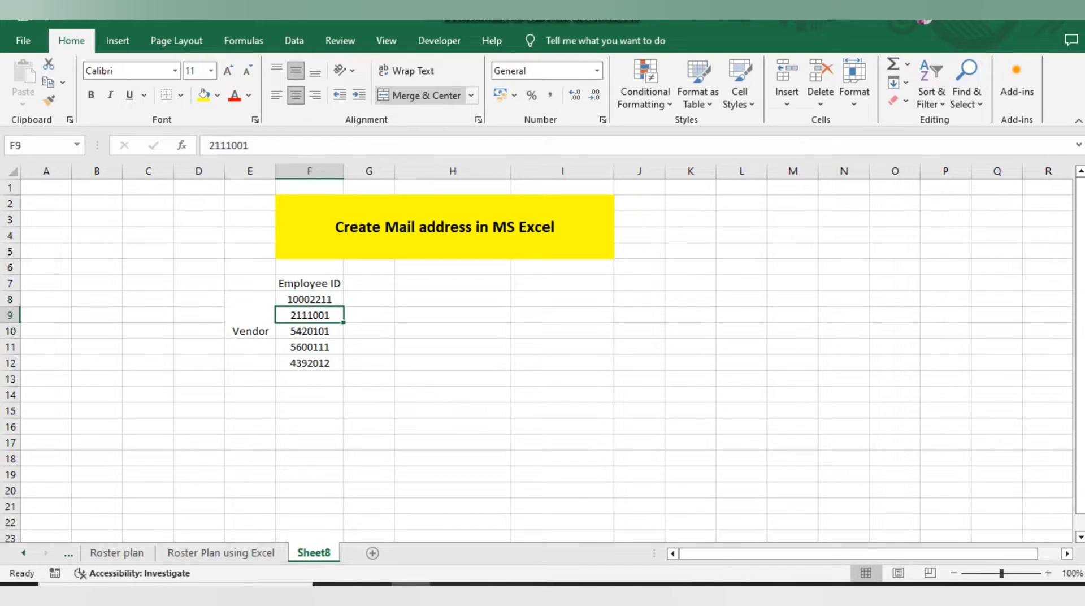
pyautogui.press('Down')
pyautogui.press('Down')
pyautogui.press('Left')
pyautogui.hotkey('shift', 'Down')
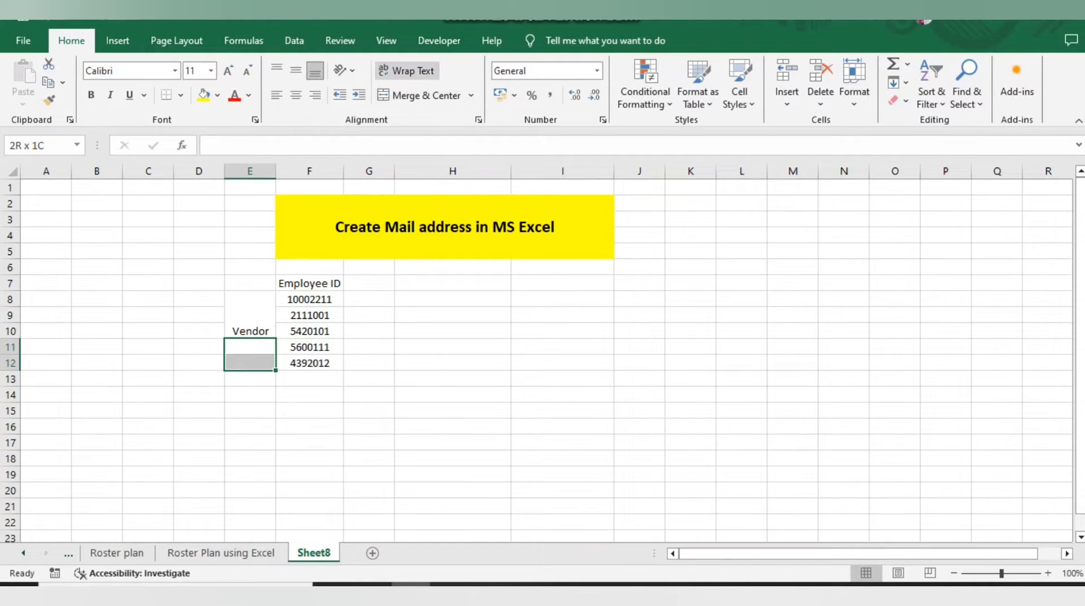
pyautogui.click(426, 96)
pyautogui.write('V')
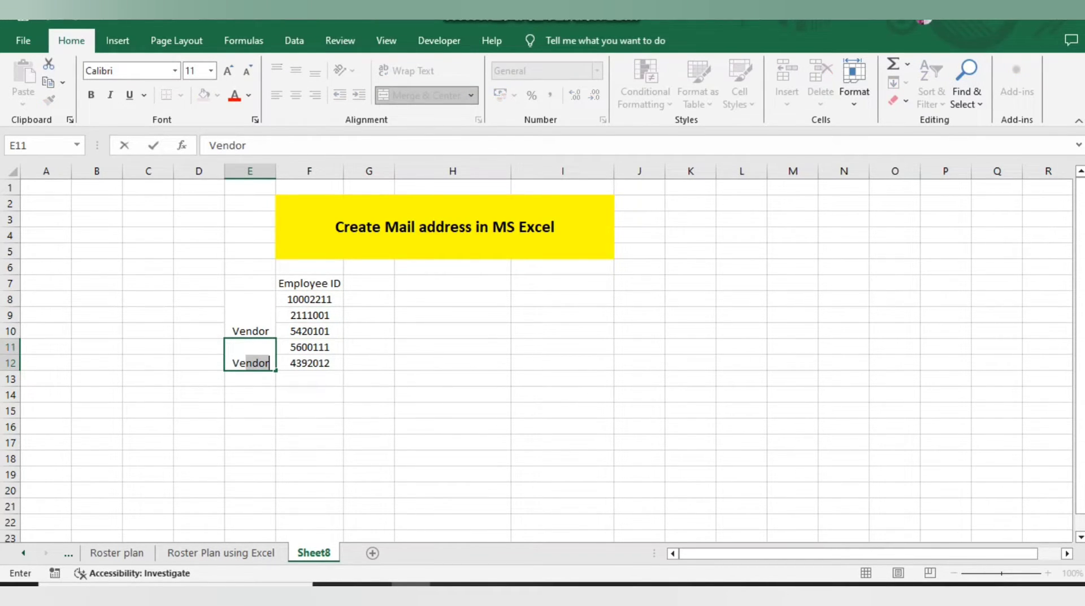
pyautogui.write('endor')
pyautogui.press('Right')
# Examine which employee IDs belong to each vendor group, highlighting F8:F10 and F11:F12 in turn
pyautogui.press('Left')
pyautogui.press('Up')
pyautogui.press('Up')
pyautogui.press('Right')
pyautogui.press('Down')
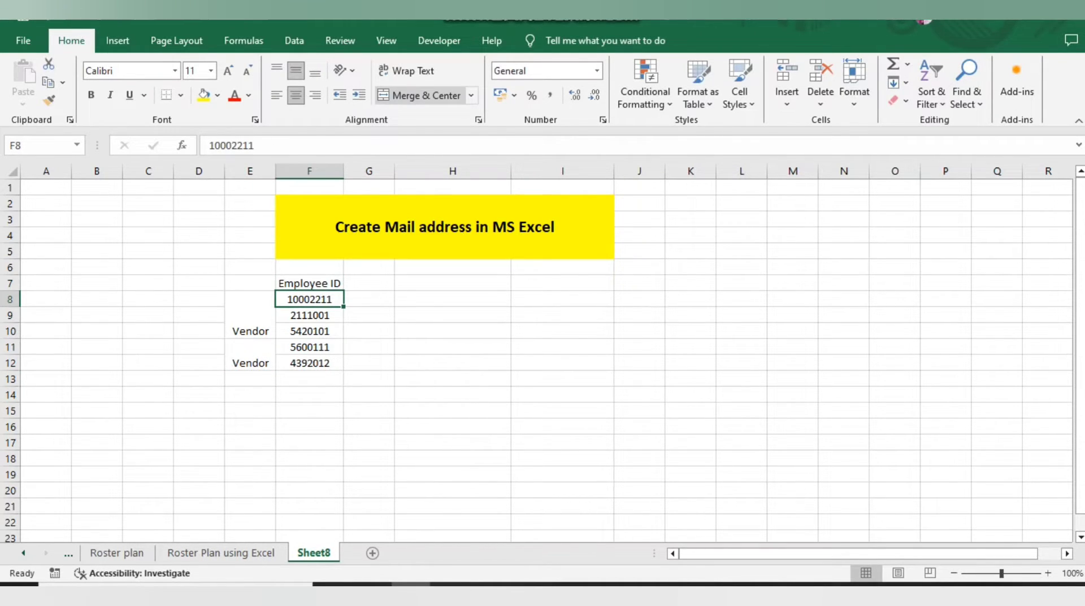
pyautogui.hotkey('shift', 'Down')
pyautogui.hotkey('shift', 'Down')
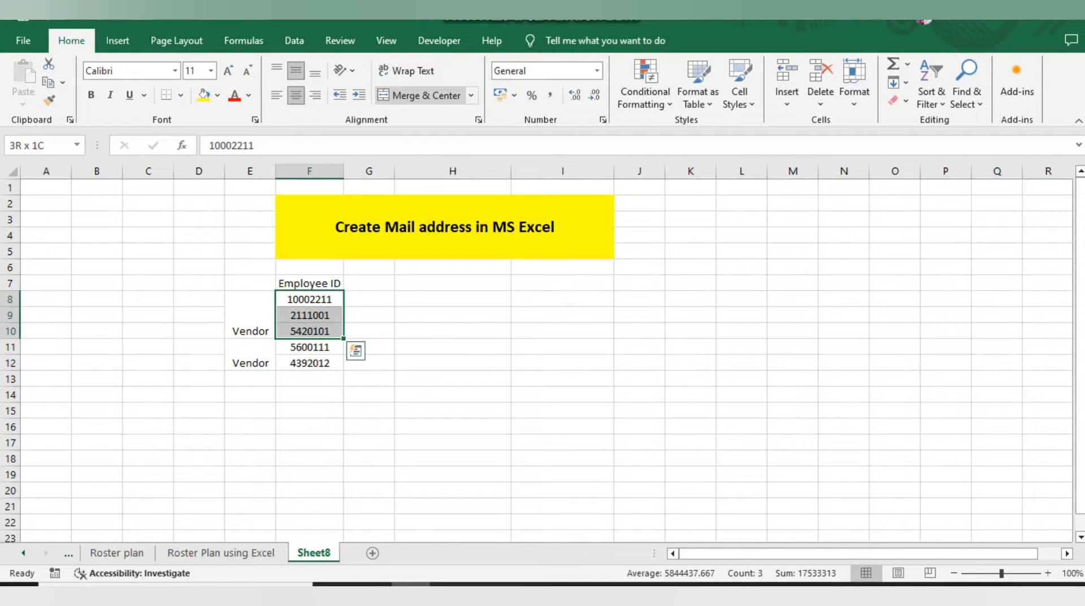
pyautogui.press('Down')
pyautogui.press('Down')
pyautogui.press('Down')
pyautogui.hotkey('shift', 'Down')
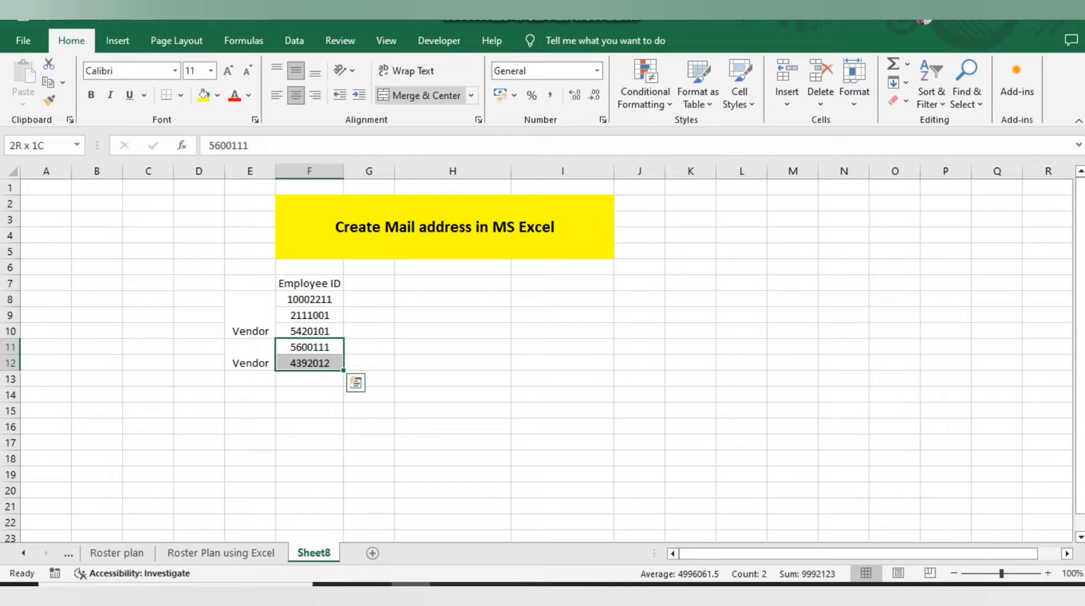
pyautogui.press('Right')
pyautogui.press('Right')
pyautogui.press('Up')
pyautogui.press('Up')
pyautogui.press('Up')
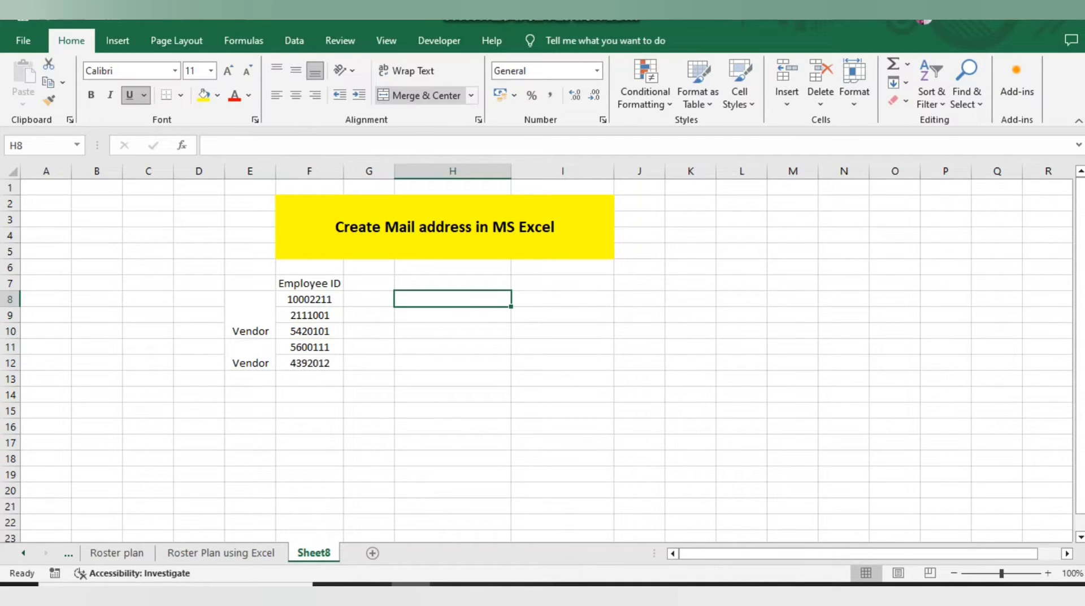
pyautogui.write('=')
pyautogui.press('Left')
pyautogui.press('Left')
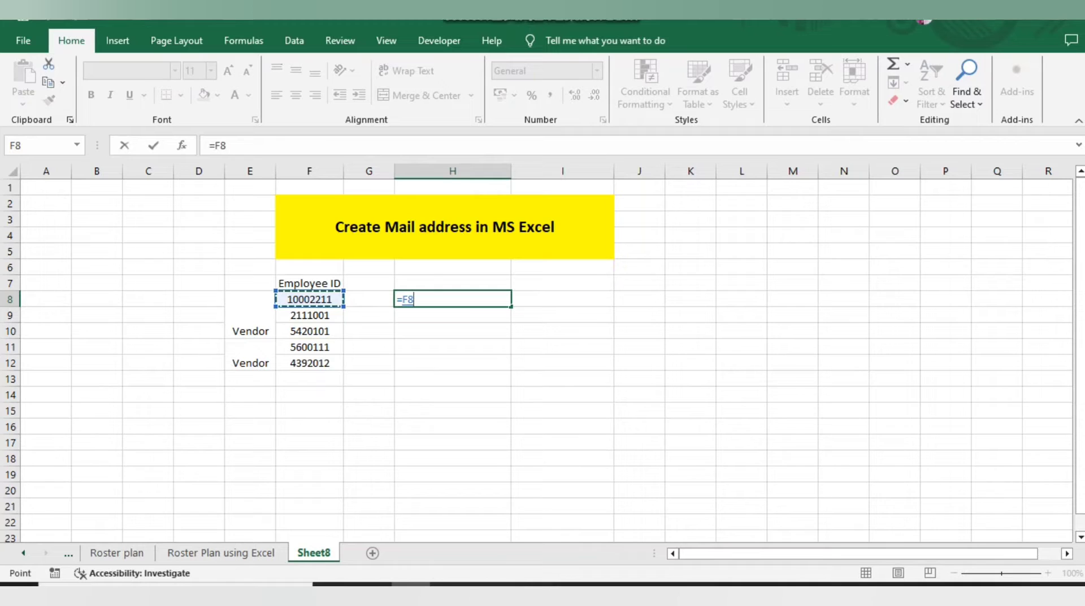
pyautogui.write('&"')
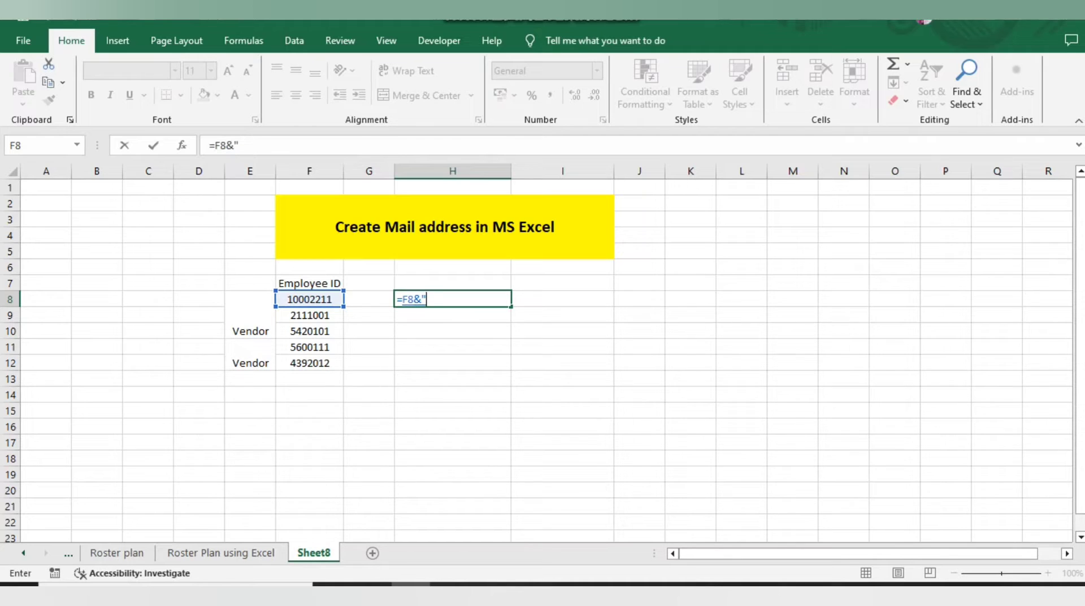
pyautogui.write('@gm')
pyautogui.press('BackSpace')
pyautogui.press('BackSpace')
pyautogui.write('xyg.com')
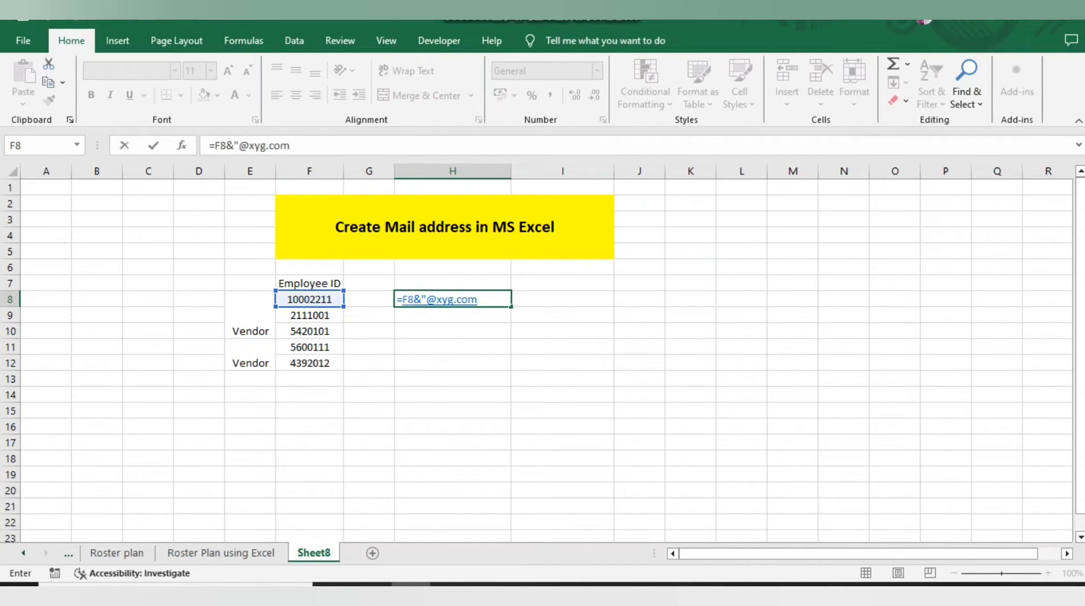
pyautogui.write('"')
pyautogui.press('Return')
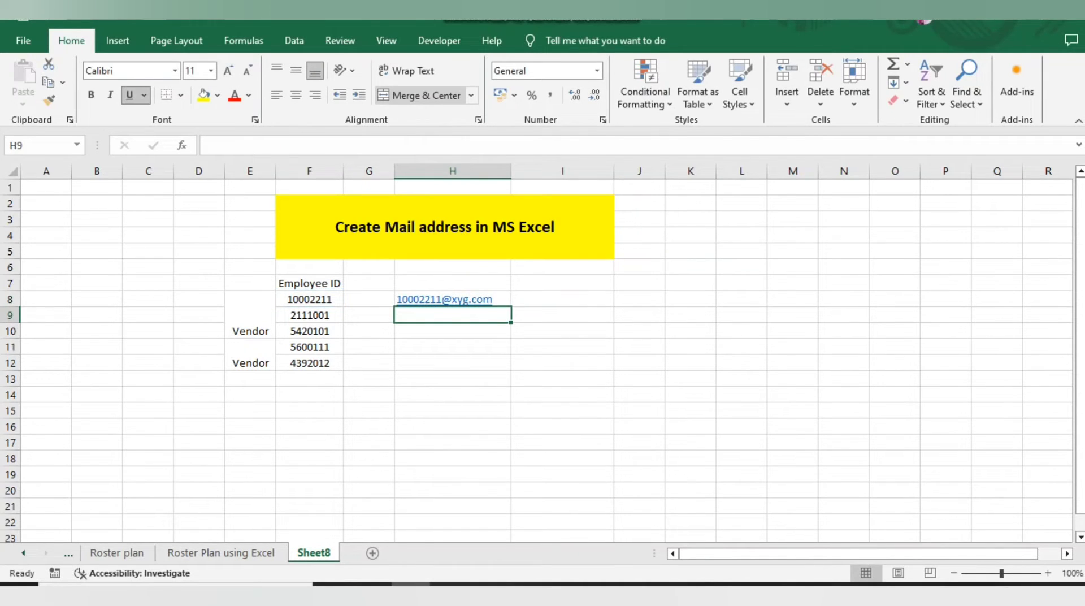
# Copy the mail address formula from H8 down through H10 for the first vendor group's employee IDs
pyautogui.press('Up')
pyautogui.hotkey('ctrl', 'c')
pyautogui.hotkey('shift', 'Down')
pyautogui.hotkey('shift', 'Down')
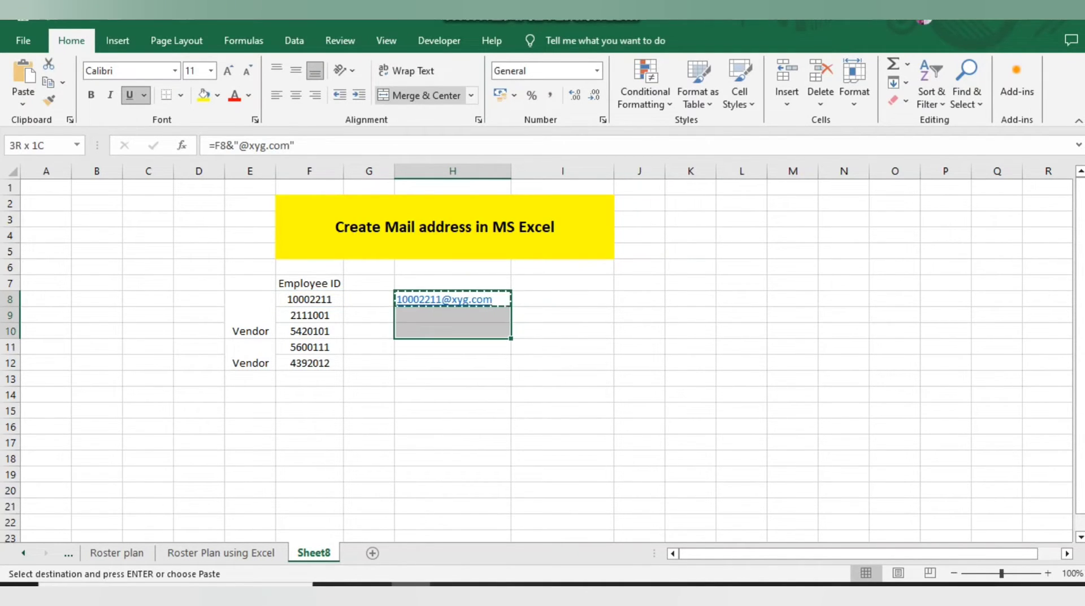
pyautogui.hotkey('ctrl', 'v')
pyautogui.press('Left')
pyautogui.press('Right')
# Copy the mail address formula from H10 into H11 for the second vendor group's first employee ID
pyautogui.press('Down')
pyautogui.press('Down')
pyautogui.hotkey('ctrl', 'c')
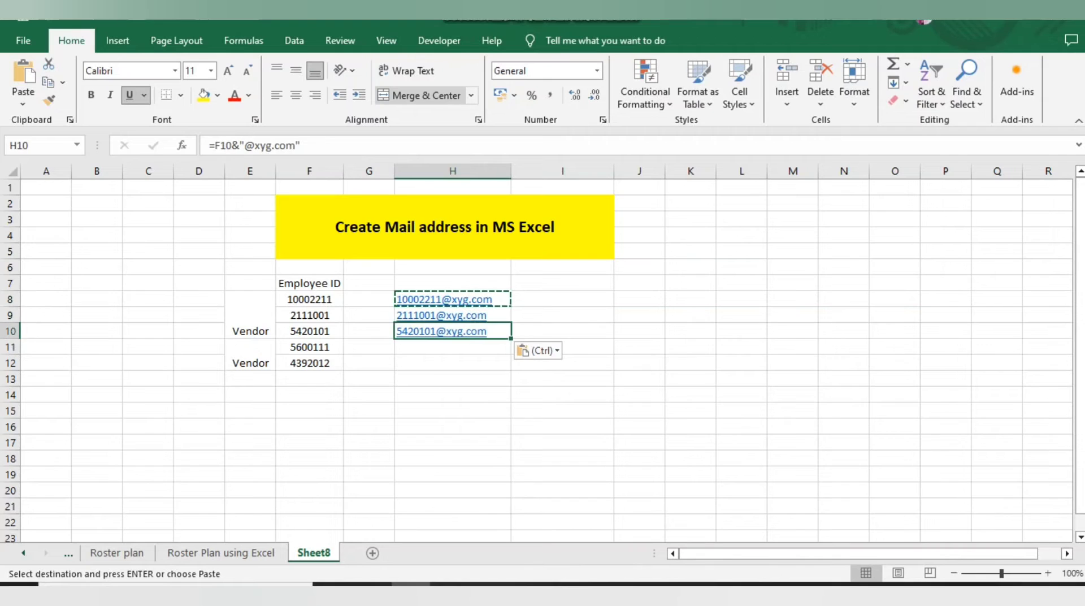
pyautogui.press('Down')
pyautogui.press('Up')
pyautogui.press('Down')
pyautogui.hotkey('ctrl', 'v')
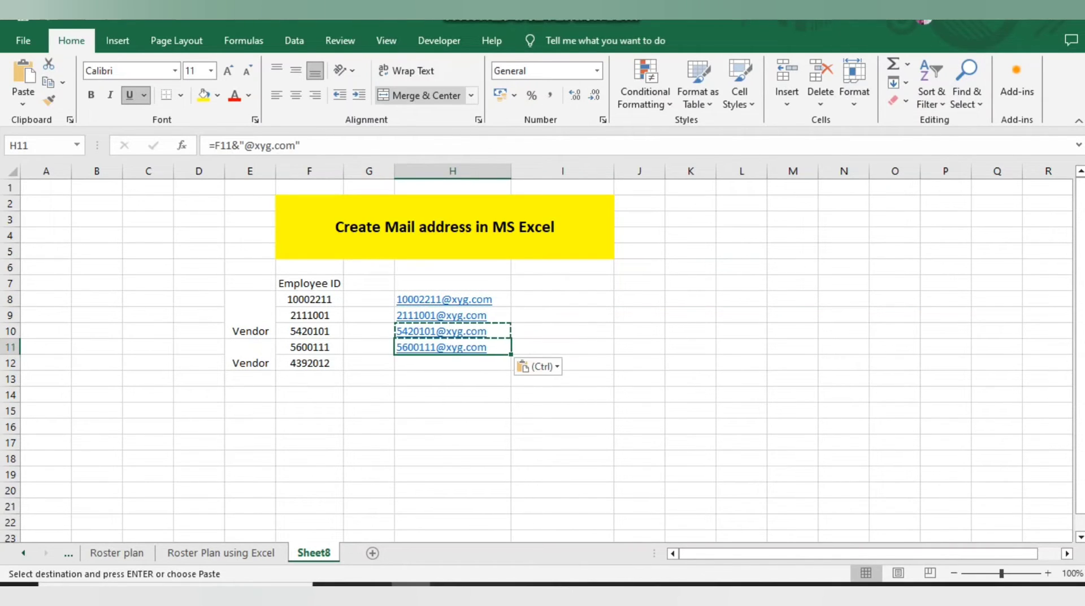
pyautogui.click(260, 145)
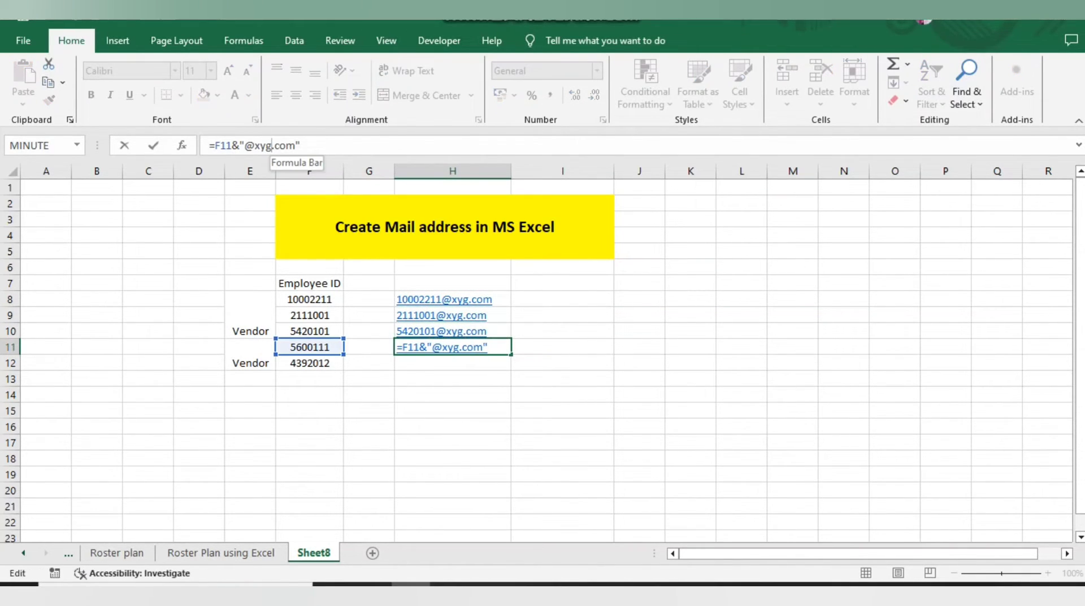
pyautogui.doubleClick(263, 145)
pyautogui.press('BackSpace')
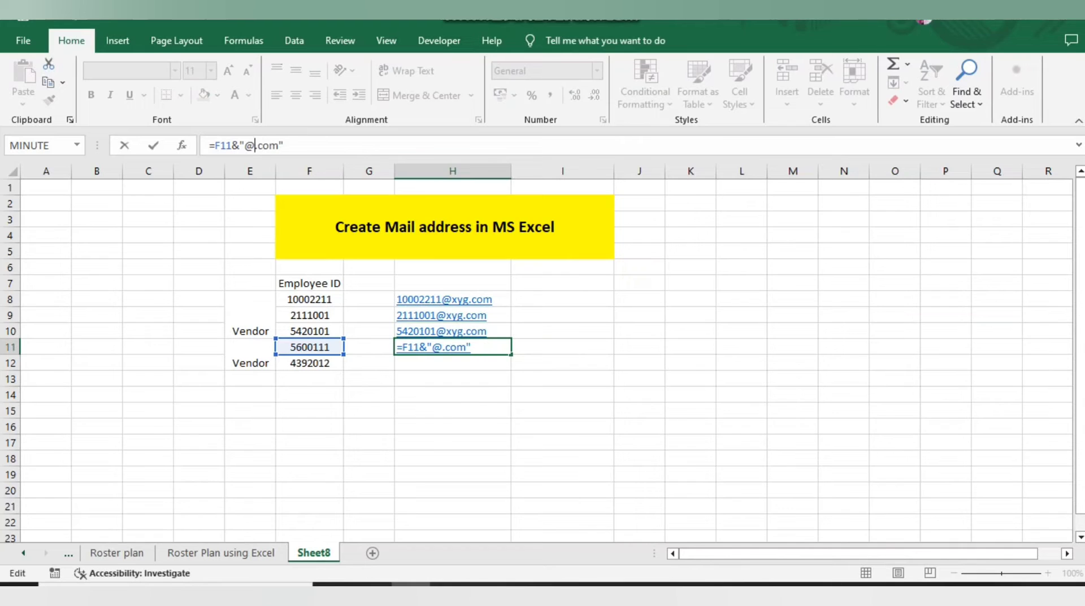
pyautogui.write('abc')
pyautogui.hotkey('ctrl', 'Return')
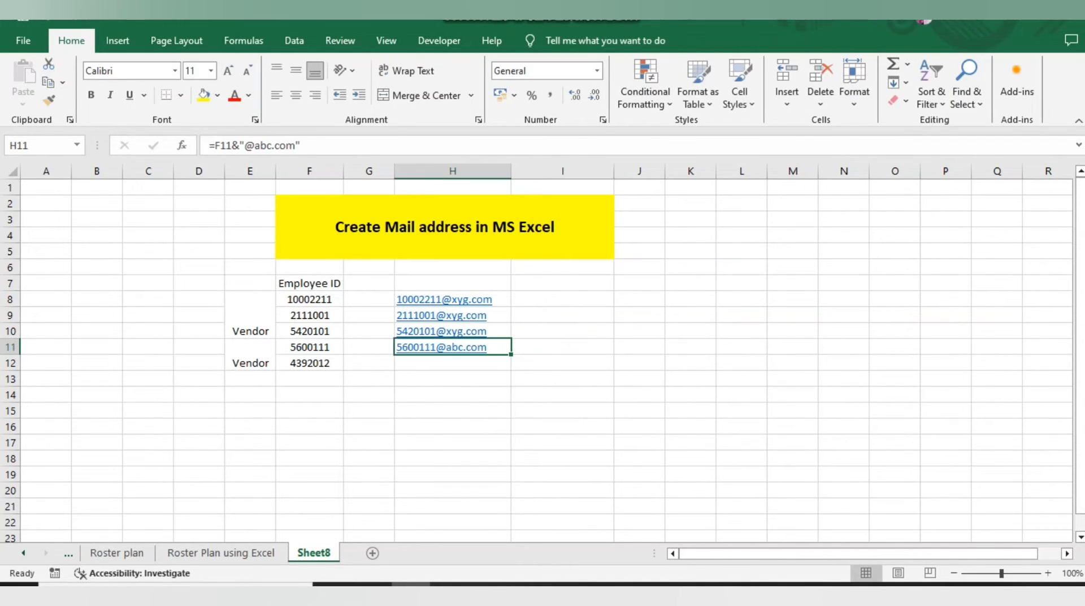
# Copy the H11 formula down to H12 to create the last employee ID's mail address
pyautogui.hotkey('ctrl', 'c')
pyautogui.hotkey('shift', 'Down')
pyautogui.hotkey('ctrl', 'v')
pyautogui.press('Left')
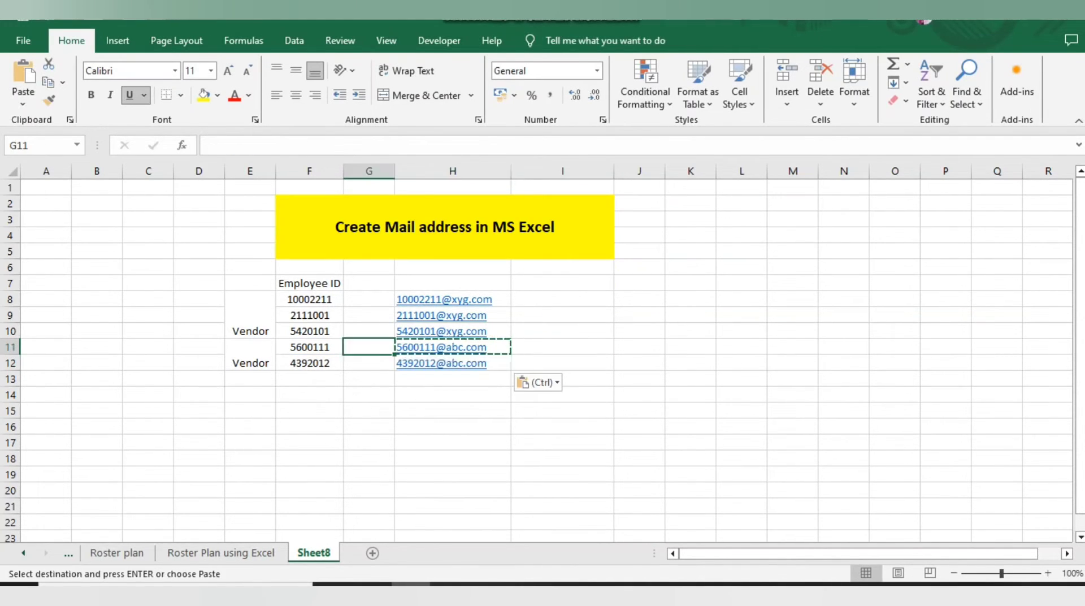
# Select all the mail addresses of both vendor groups in H8:H12
pyautogui.press('Right')
pyautogui.hotkey('ctrl', 'Up')
pyautogui.hotkey('ctrl', 'shift', 'Down')
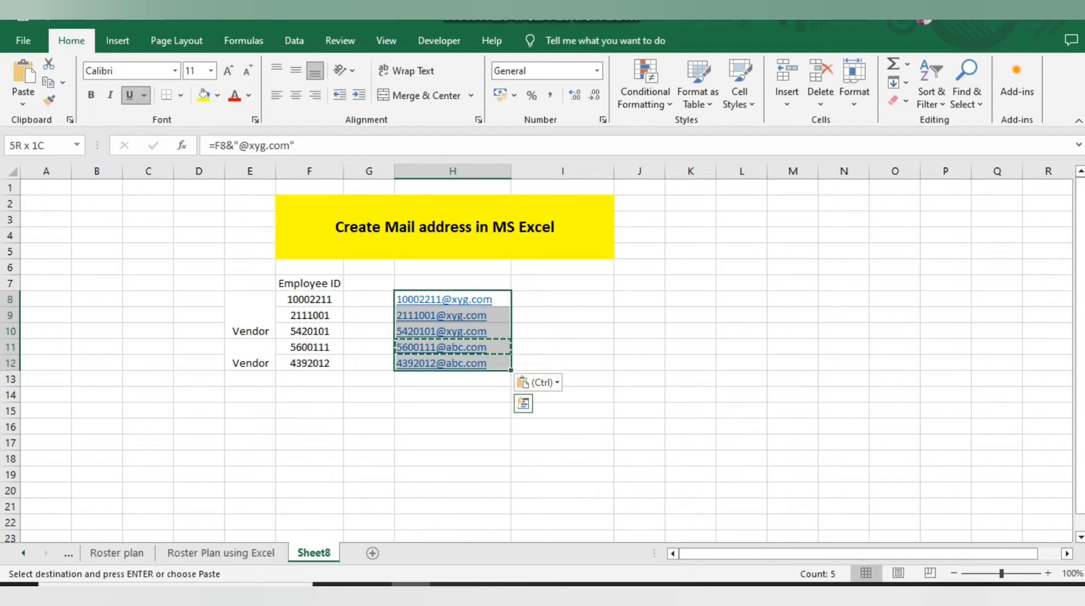